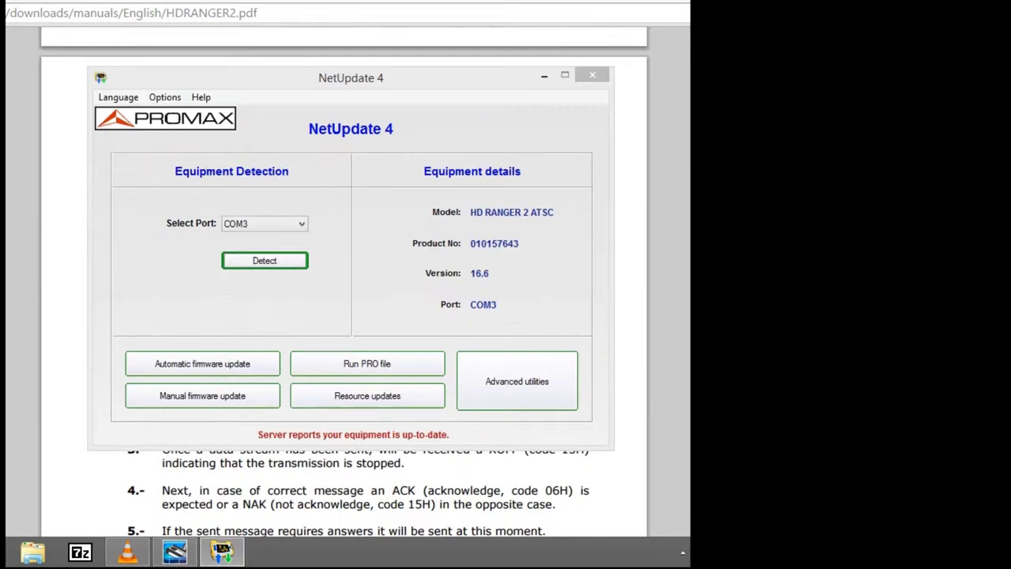
# Open the terminal in the advanced utilities and enter *MODE, copied from the manual's configuration syntax, as the command
pyautogui.click(551, 402)
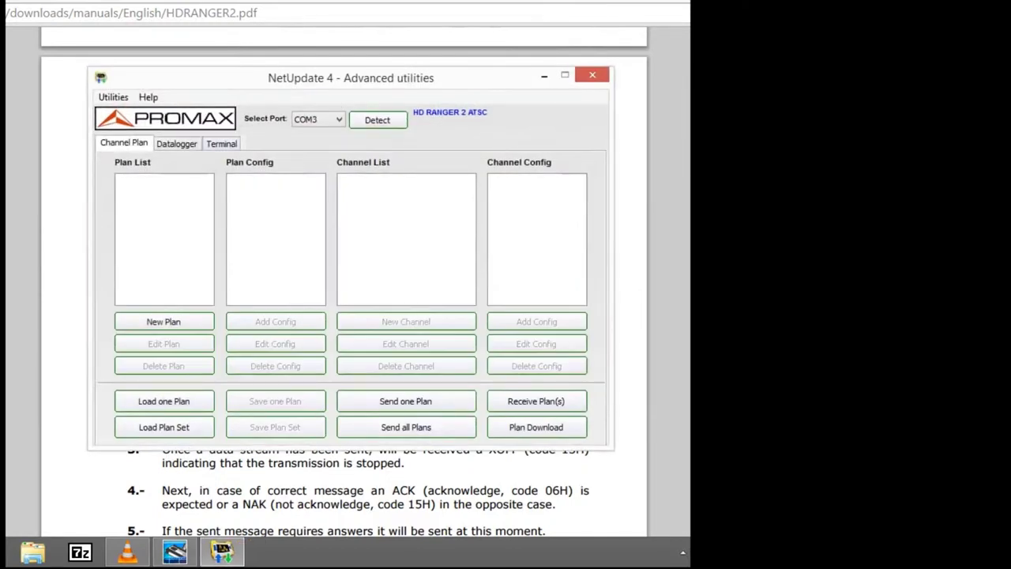
pyautogui.click(221, 143)
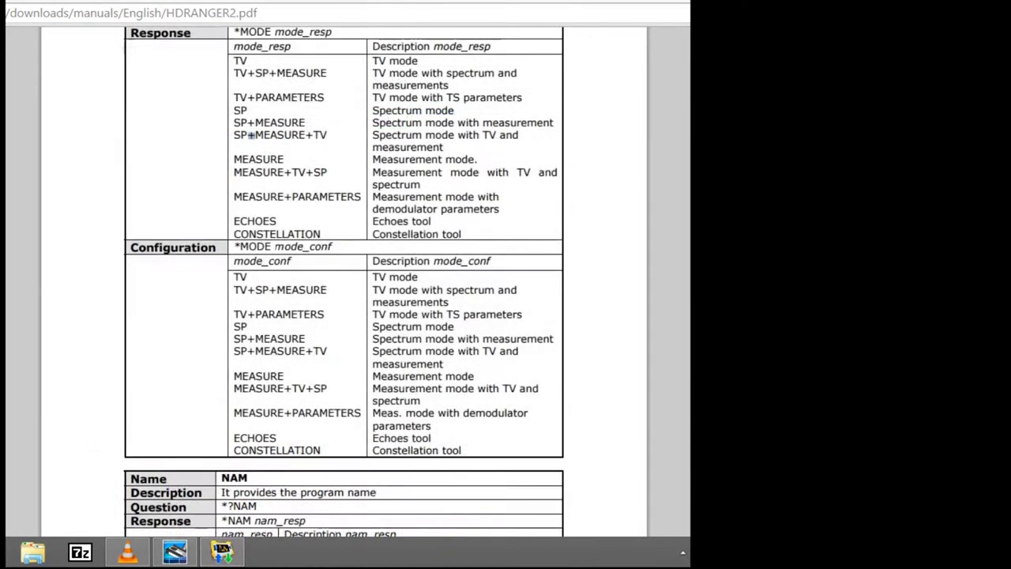
pyautogui.moveTo(234, 247); pyautogui.dragTo(272, 246)
pyautogui.hotkey('ctrl', 'c')
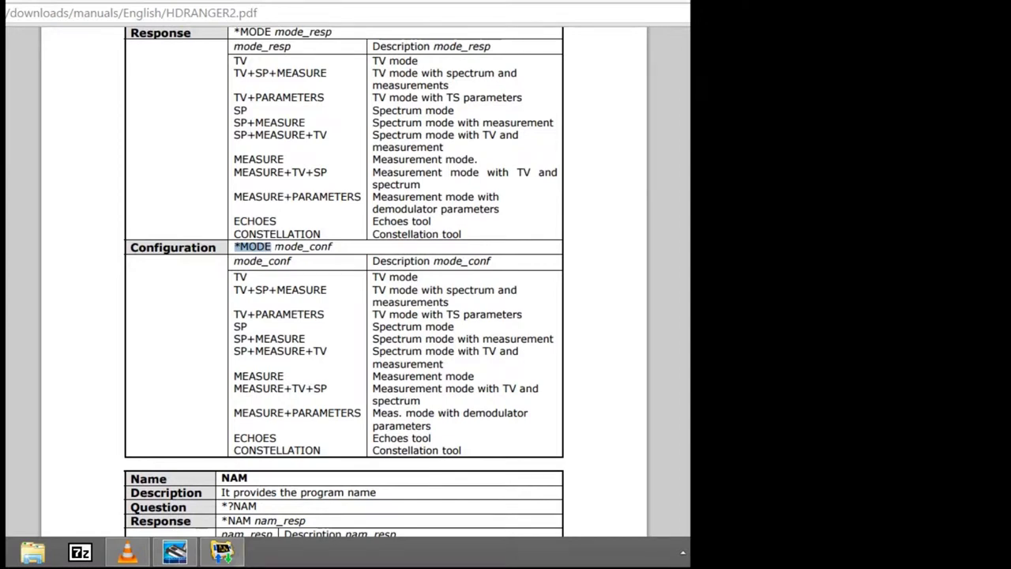
pyautogui.hotkey('alt', 'Tab')
pyautogui.hotkey('ctrl', 'v')
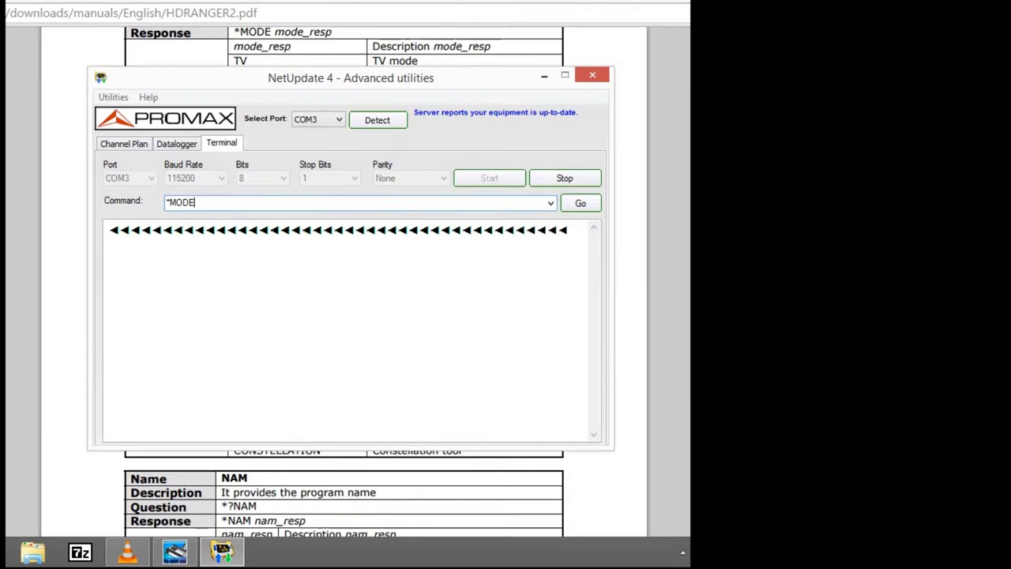
# Move the utilities window down to uncover the manual's mode list and try to send the command *MODE TV+MEASURE
pyautogui.moveTo(351, 78); pyautogui.dragTo(304, 168)
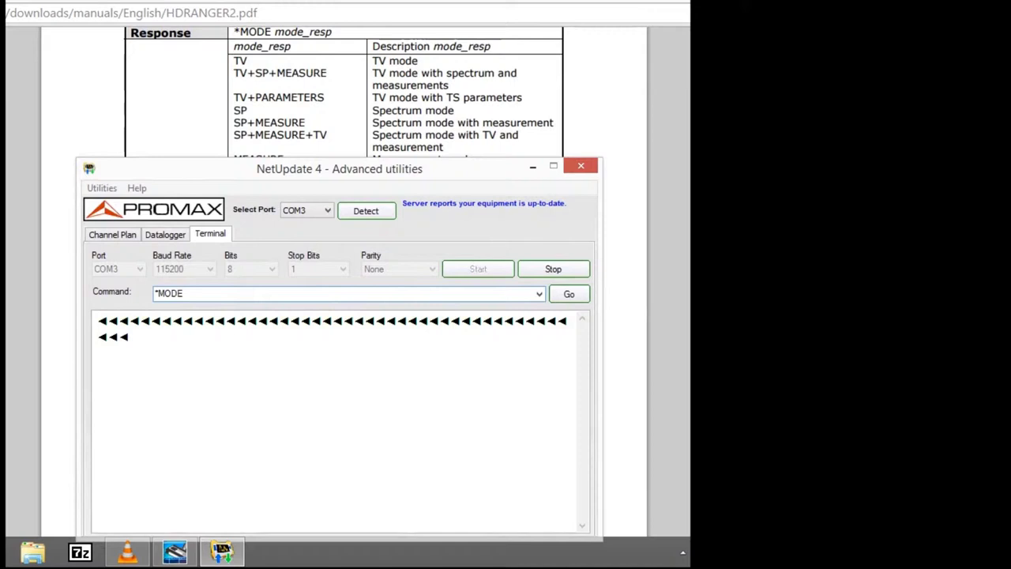
pyautogui.write('TV')
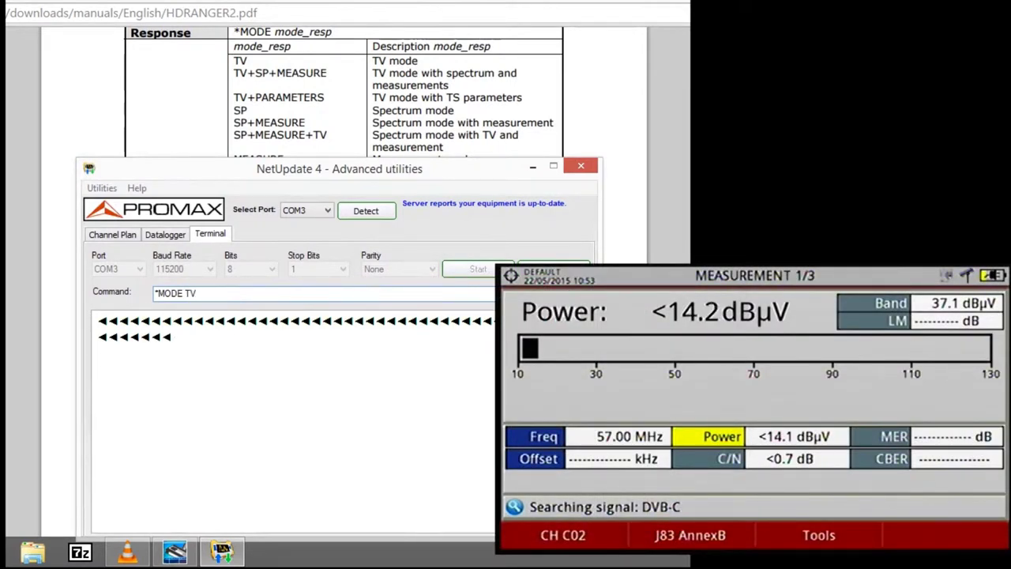
pyautogui.write('+MEA')
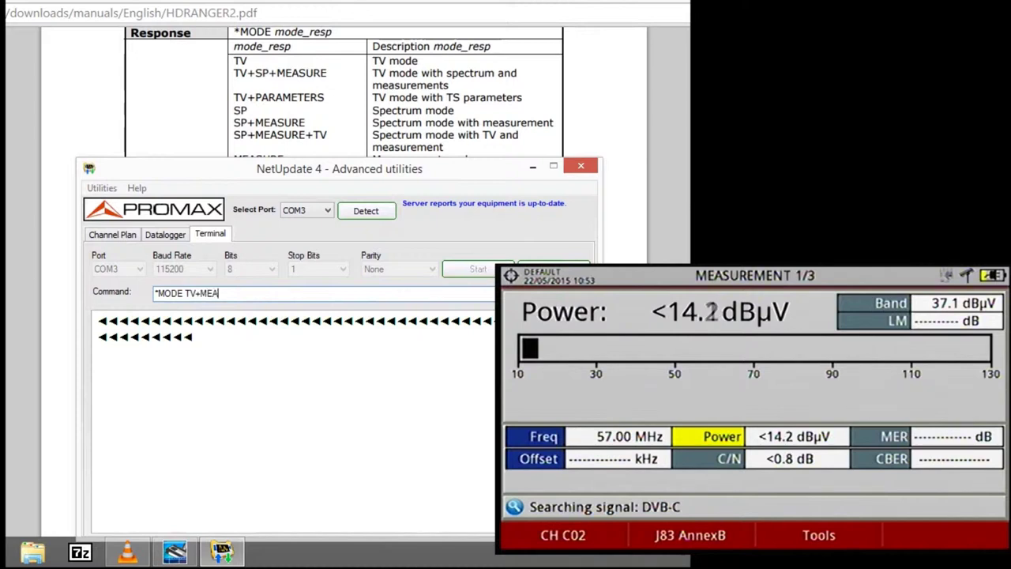
pyautogui.write('SURE')
pyautogui.press('Return')
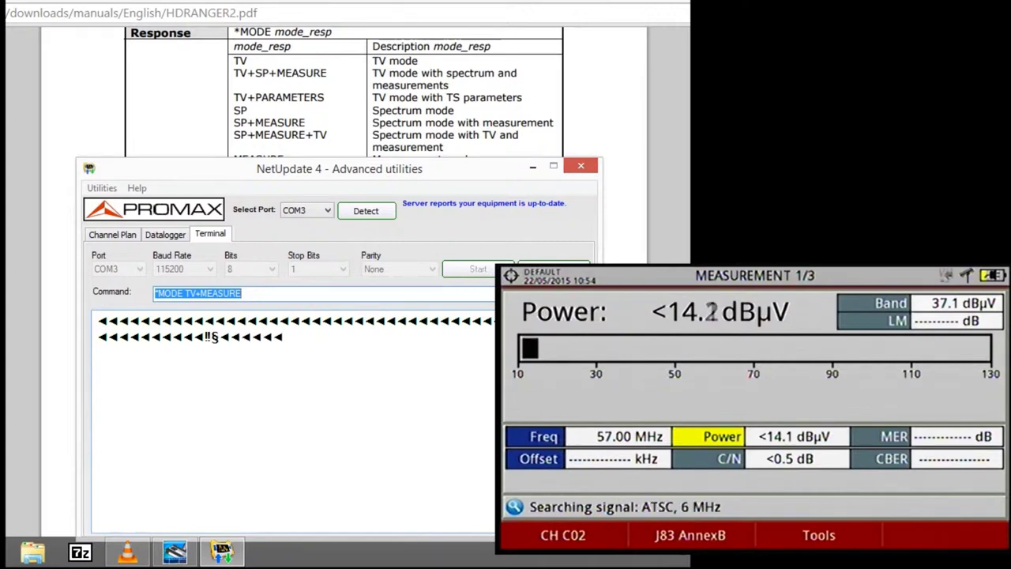
# Replace TV with SP in the mode command and send *MODE SP+MEASURE to the meter
pyautogui.click(196, 293)
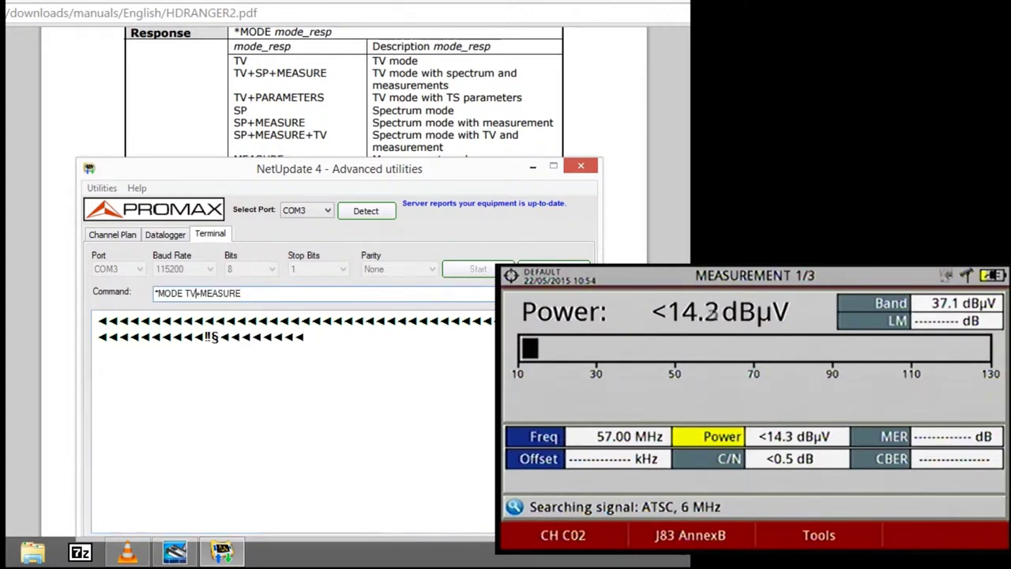
pyautogui.click(199, 293)
pyautogui.press('BackSpace')
pyautogui.press('BackSpace')
pyautogui.write('SP')
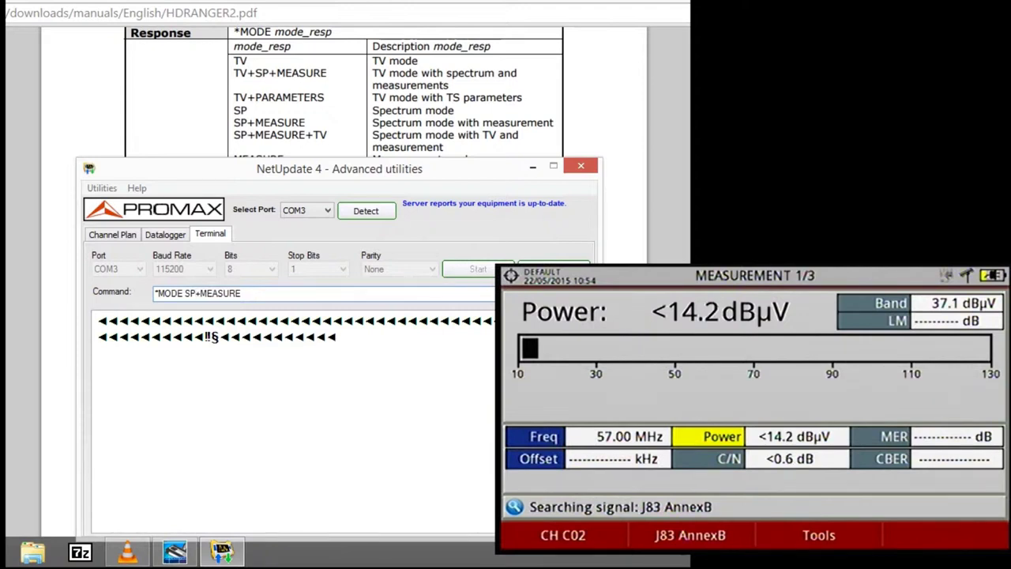
pyautogui.press('Return')
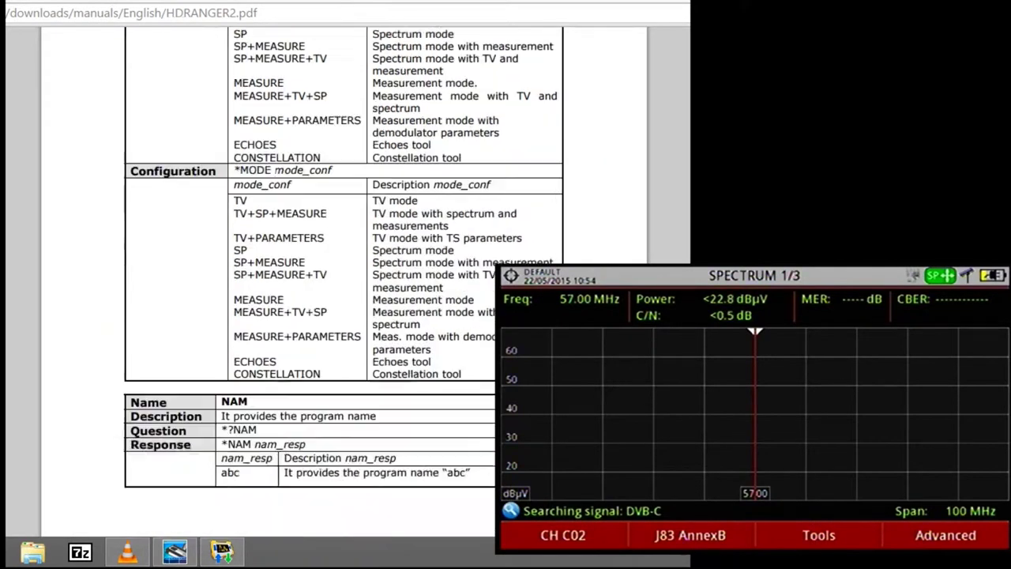
# Find the TUNE command in the manual's remote control annex and select its full response syntax for copying
pyautogui.scroll(-5, 344, 277)
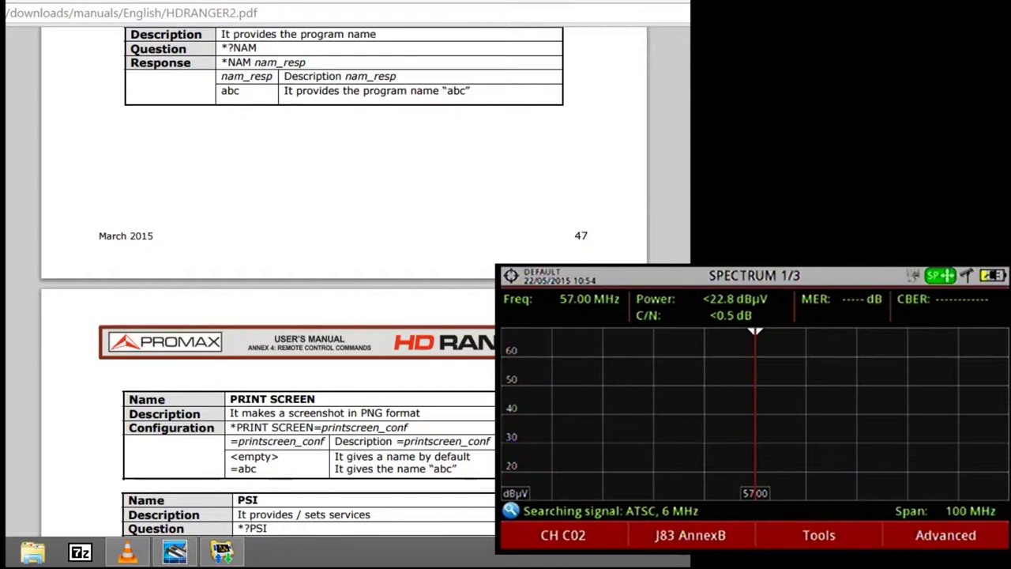
pyautogui.scroll(-4, 345, 277)
pyautogui.scroll(-10, 344, 276)
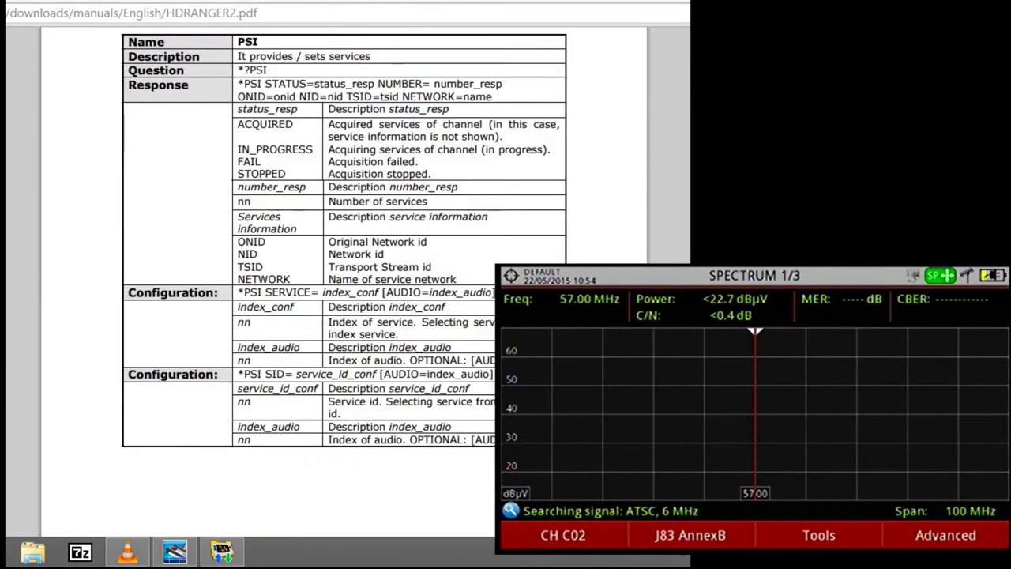
pyautogui.scroll(-10, 344, 277)
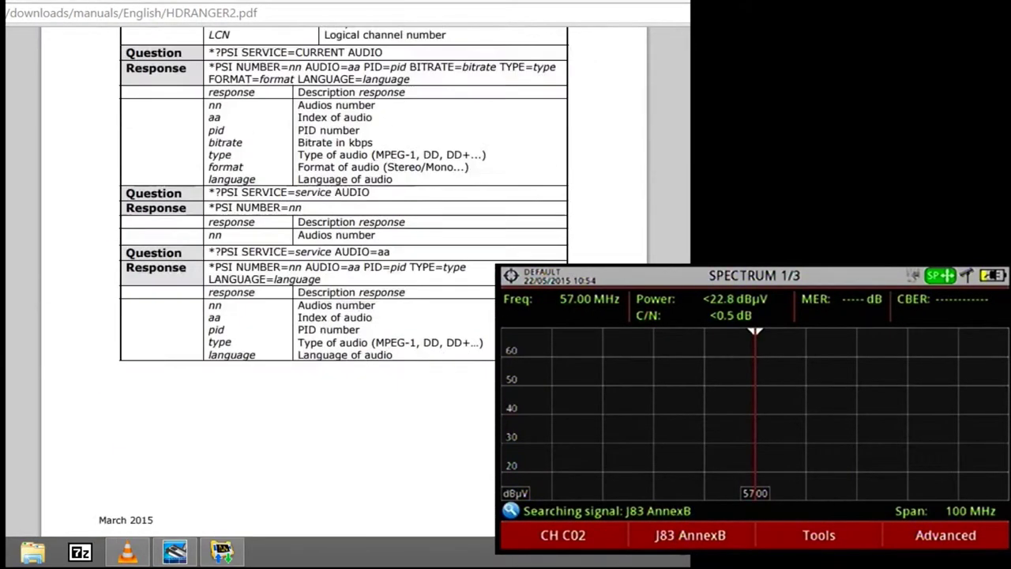
pyautogui.scroll(-12, 345, 277)
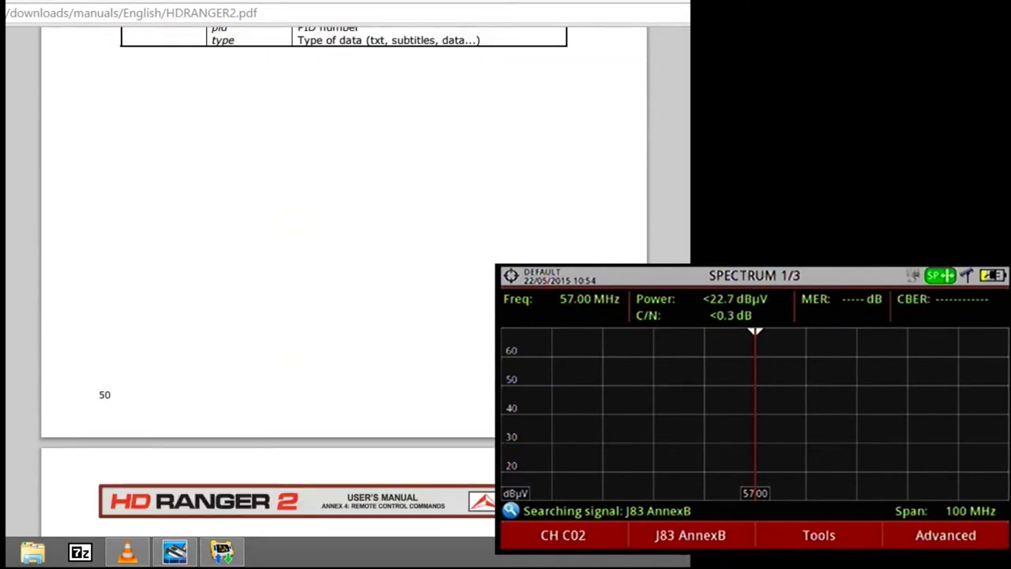
pyautogui.scroll(-4, 345, 277)
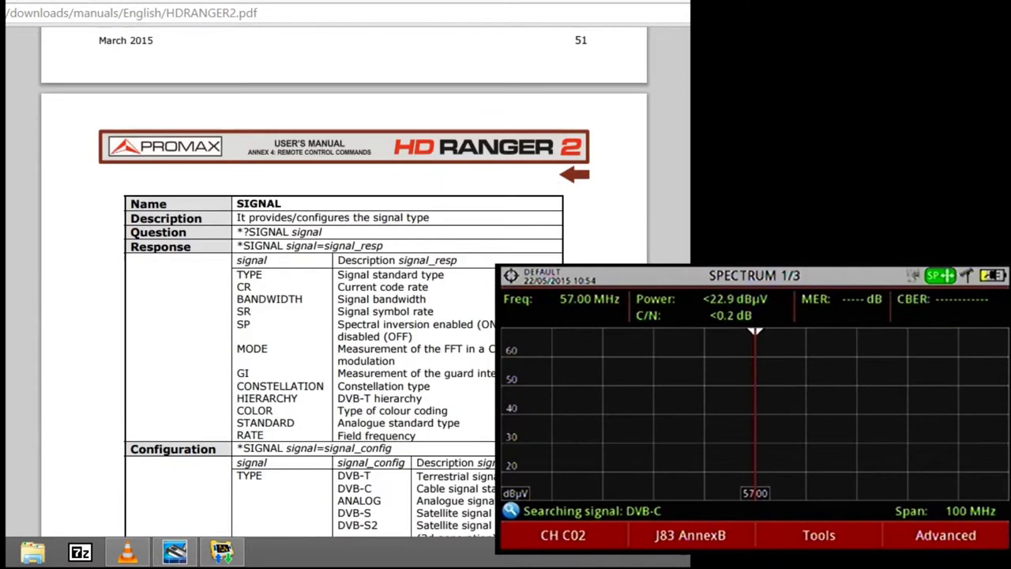
pyautogui.scroll(-15, 344, 277)
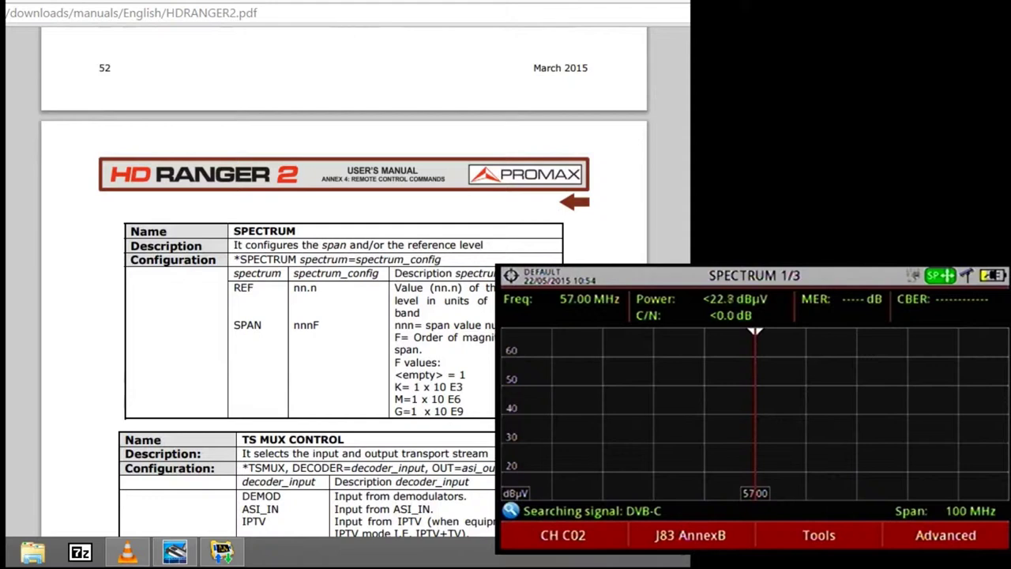
pyautogui.scroll(-11, 345, 276)
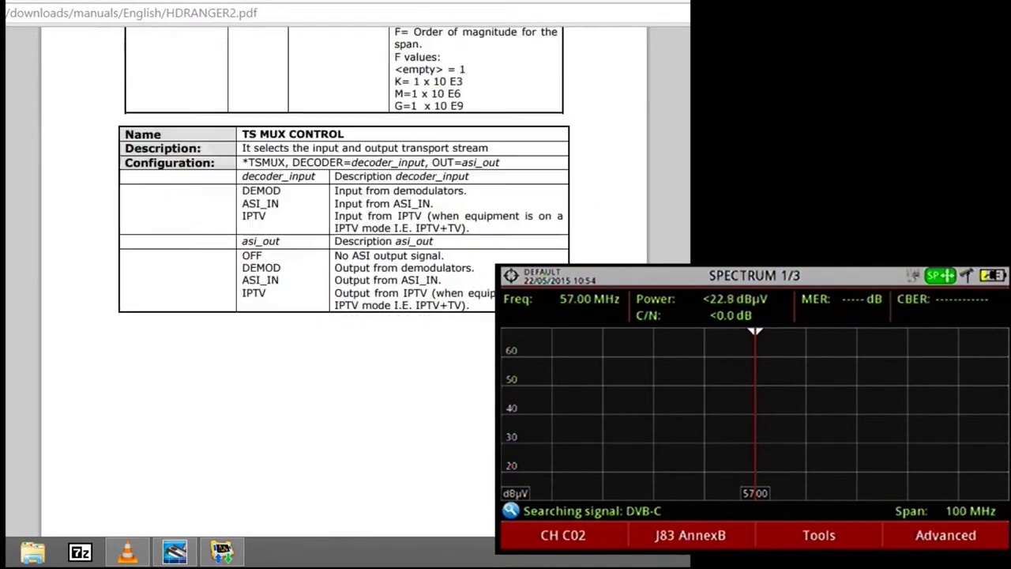
pyautogui.scroll(-2, 344, 276)
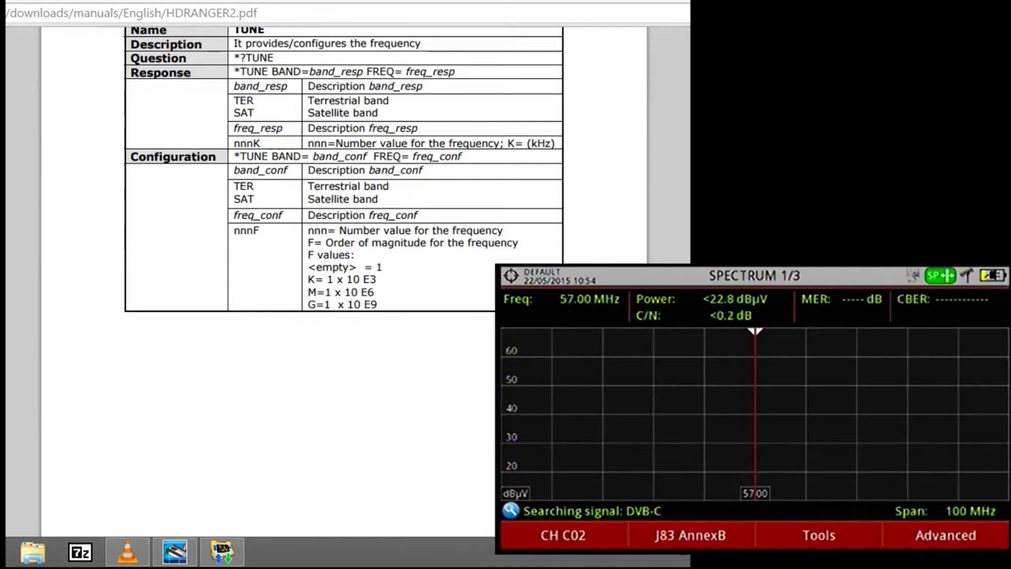
pyautogui.moveTo(234, 71); pyautogui.dragTo(456, 71)
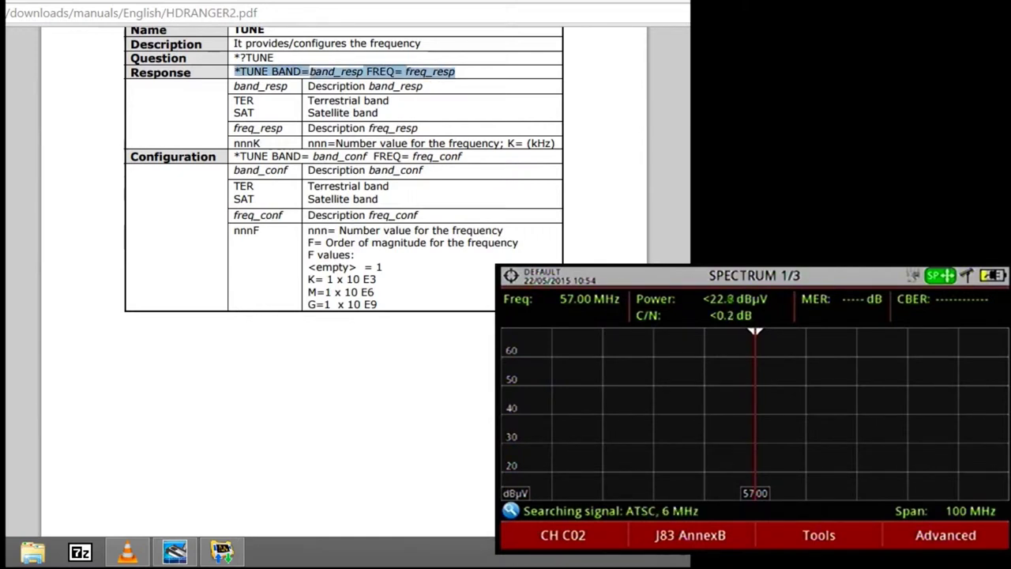
# Replace the terminal's mode command with the manual's syntax *TUNE BAND=band_resp FREQ= freq_resp
pyautogui.click(222, 552)
pyautogui.click(241, 293)
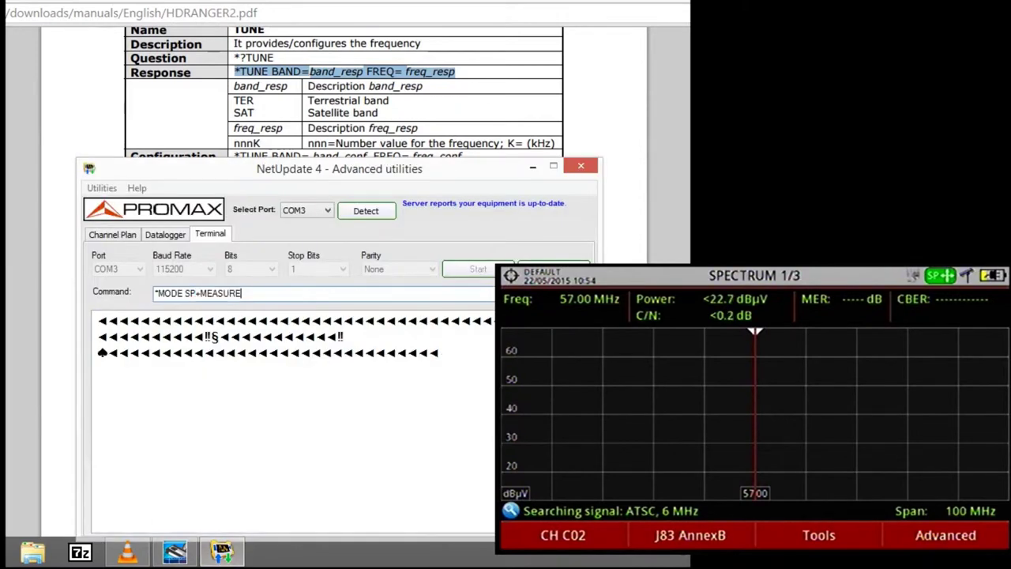
pyautogui.moveTo(340, 168); pyautogui.dragTo(337, 89)
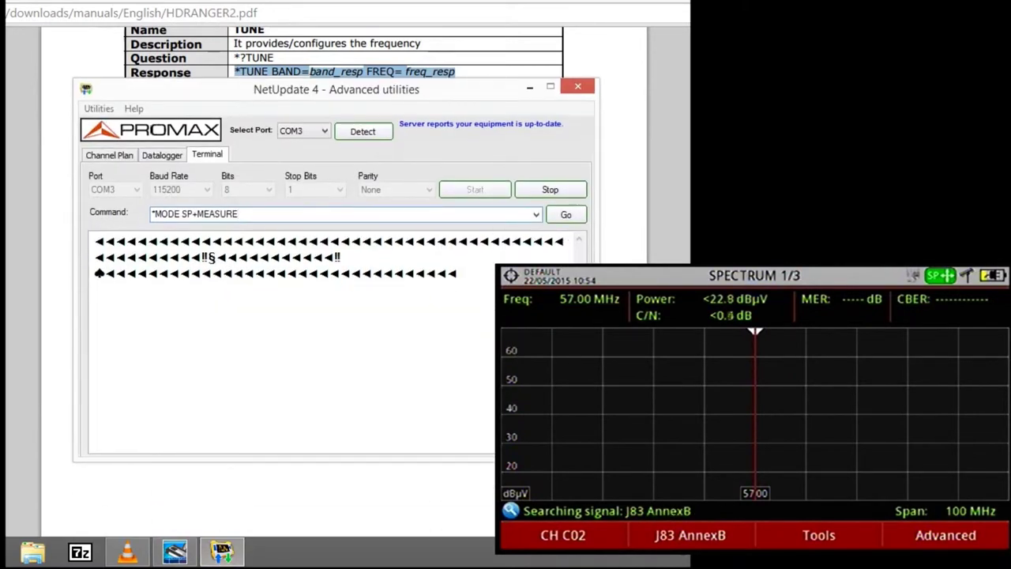
pyautogui.moveTo(239, 214); pyautogui.dragTo(151, 214)
pyautogui.write('*TUNE BAND=band_resp FREQ=freq_resp')
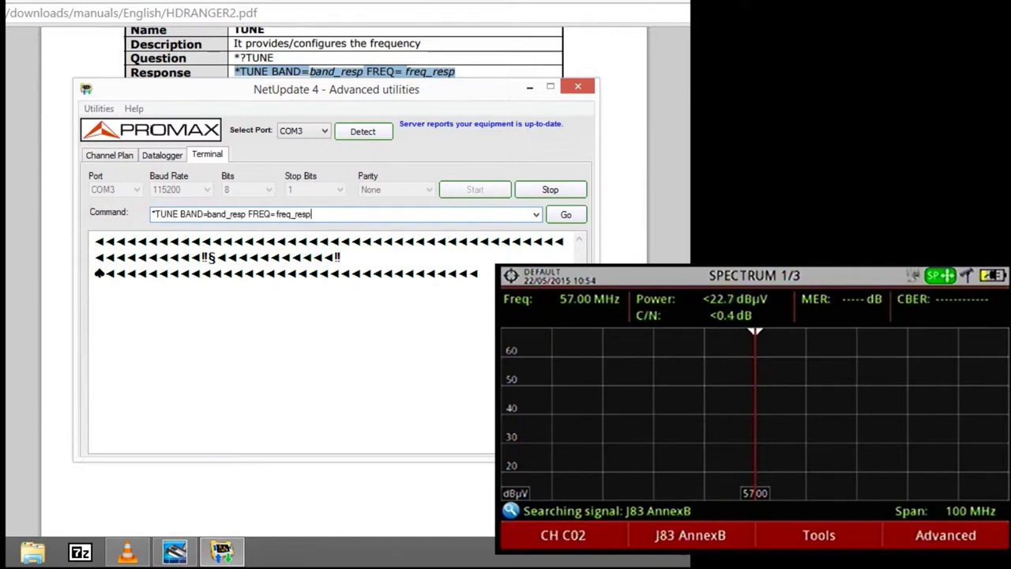
# Replace the band_resp placeholder in the tune command with SAT
pyautogui.press('BackSpace')
pyautogui.press('BackSpace')
pyautogui.press('BackSpace')
pyautogui.press('BackSpace')
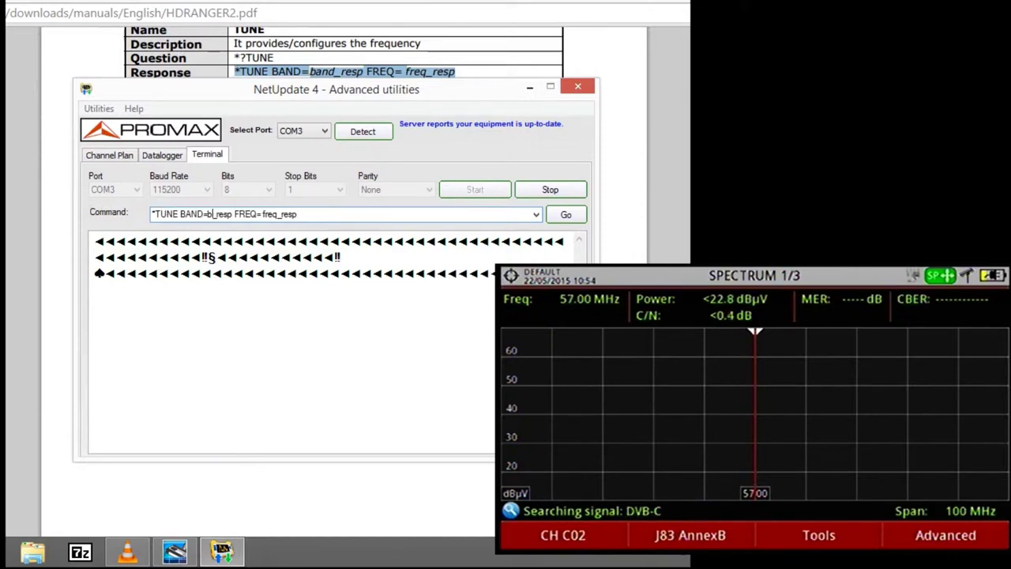
pyautogui.write('SAT')
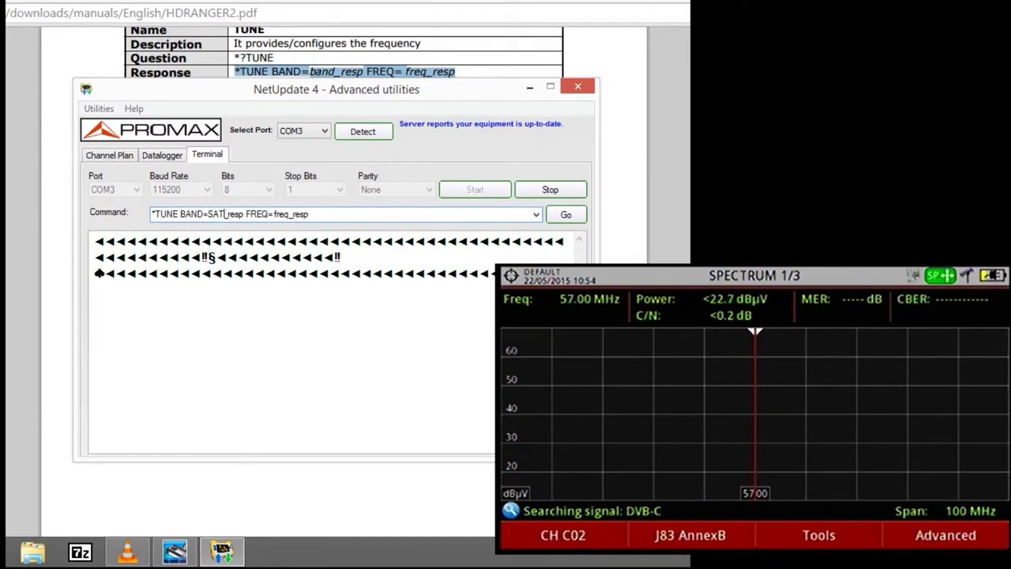
pyautogui.click(246, 214)
pyautogui.press('BackSpace')
pyautogui.press('BackSpace')
pyautogui.press('BackSpace')
pyautogui.press('BackSpace')
pyautogui.press('BackSpace')
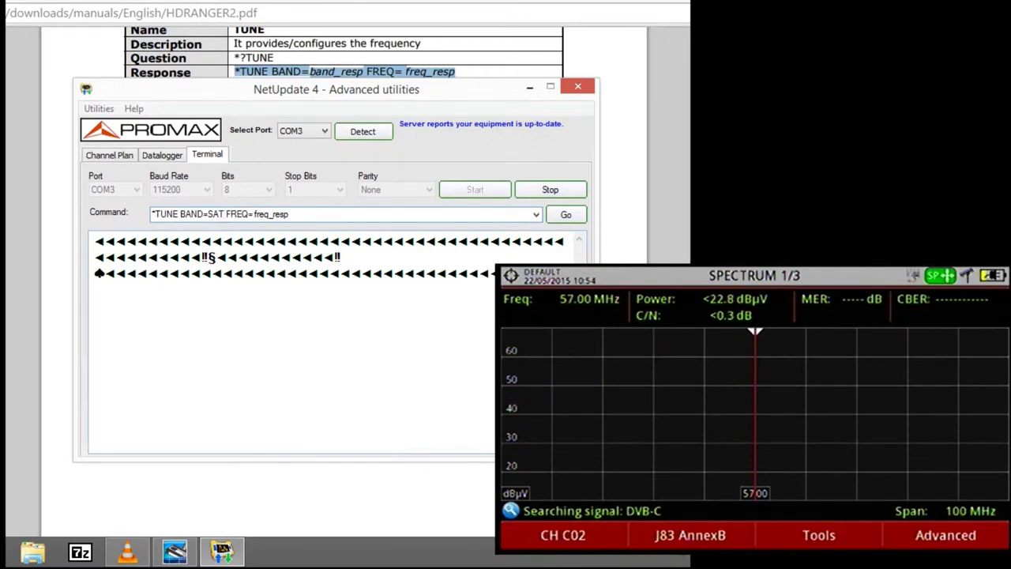
# Replace the freq_resp placeholder with 1200000 and send the command *TUNE BAND=SAT FREQ= 1200000
pyautogui.press('BackSpace')
pyautogui.press('BackSpace')
pyautogui.press('BackSpace')
pyautogui.press('BackSpace')
pyautogui.press('BackSpace')
pyautogui.press('BackSpace')
pyautogui.press('BackSpace')
pyautogui.press('BackSpace')
pyautogui.press('BackSpace')
pyautogui.write('1200')
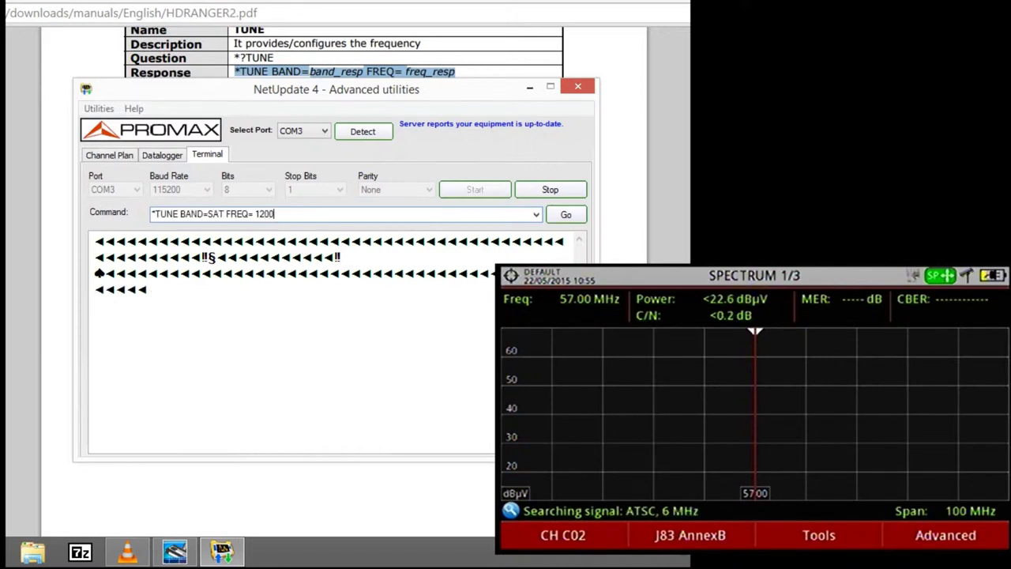
pyautogui.write('000')
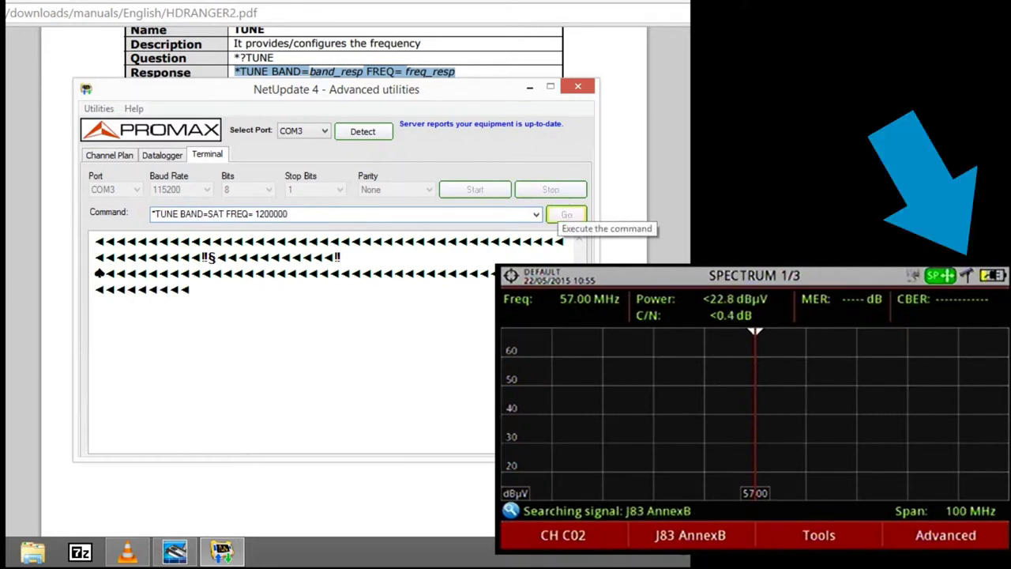
pyautogui.click(563, 215)
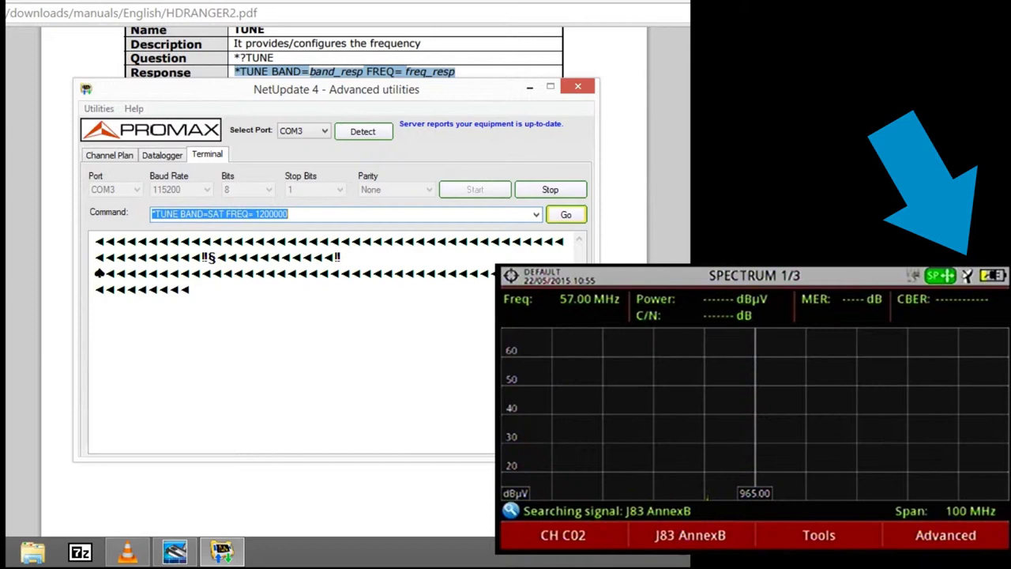
pyautogui.click(566, 215)
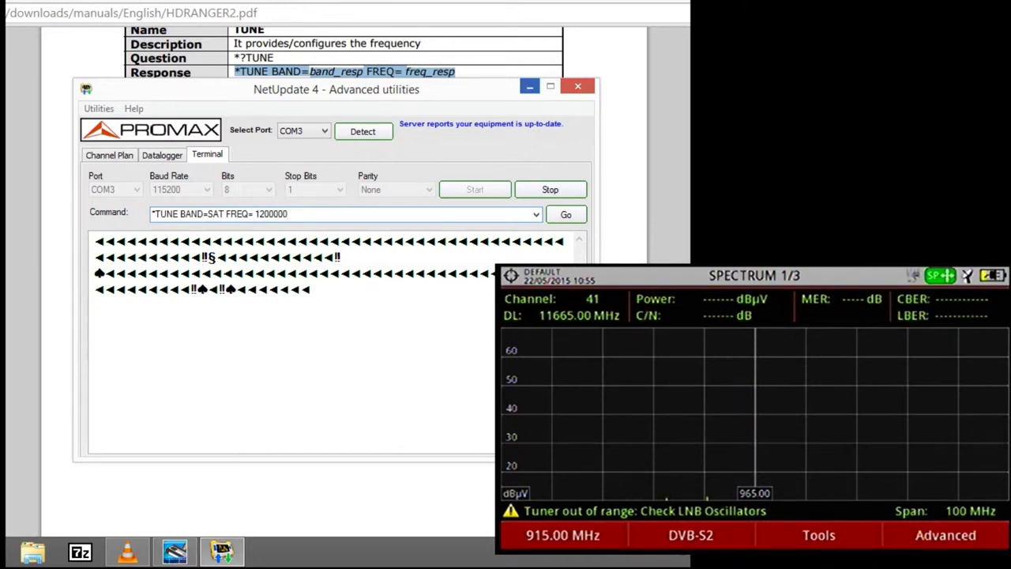
# Copy the TUNE PLAN configuration syntax from the manual and paste it over the previous terminal command
pyautogui.click(530, 86)
pyautogui.scroll(-15, 343, 276)
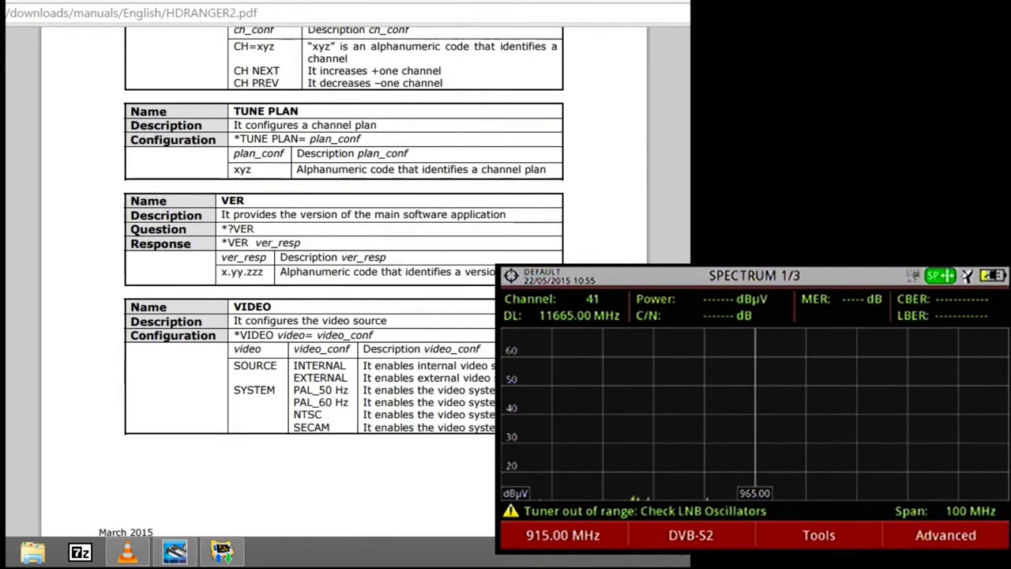
pyautogui.moveTo(362, 138); pyautogui.dragTo(234, 138)
pyautogui.hotkey('ctrl', 'c')
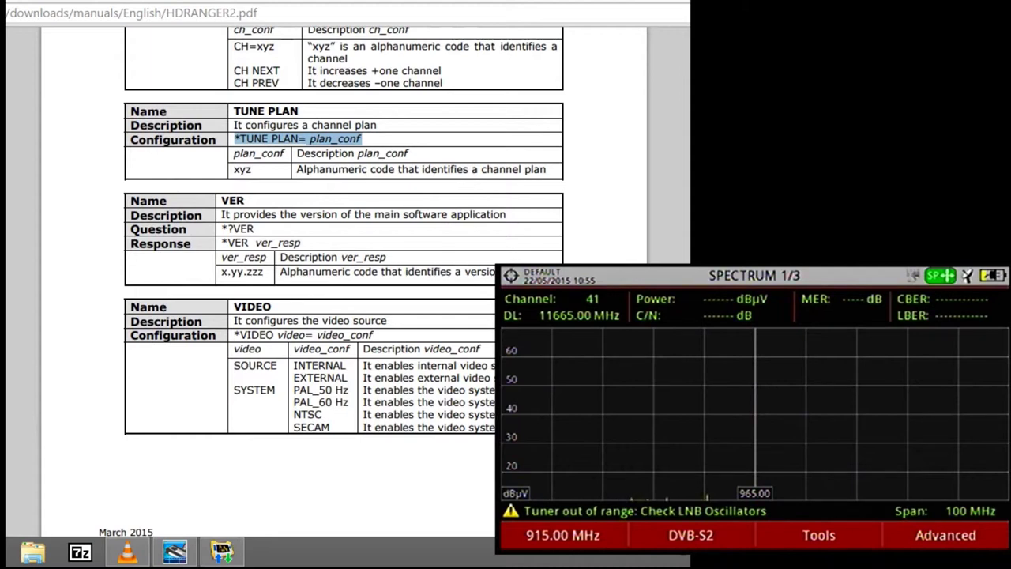
pyautogui.click(222, 552)
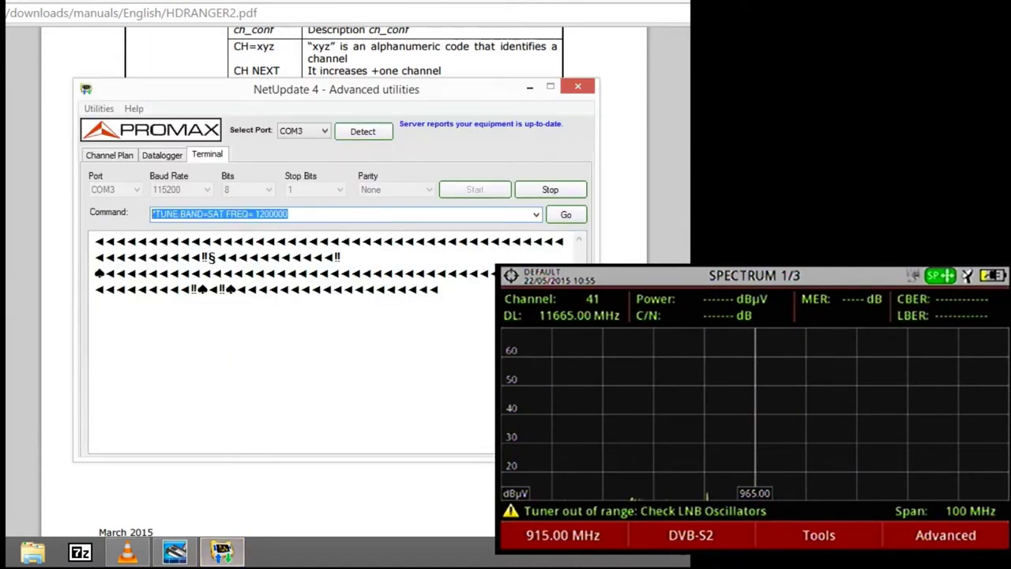
pyautogui.hotkey('ctrl', 'v')
# Replace the plan_conf placeholder with 070WC and send the command *TUNE PLAN= 070WC
pyautogui.press('BackSpace')
pyautogui.press('BackSpace')
pyautogui.press('BackSpace')
pyautogui.press('BackSpace')
pyautogui.press('BackSpace')
pyautogui.press('BackSpace')
pyautogui.press('BackSpace')
pyautogui.write('070')
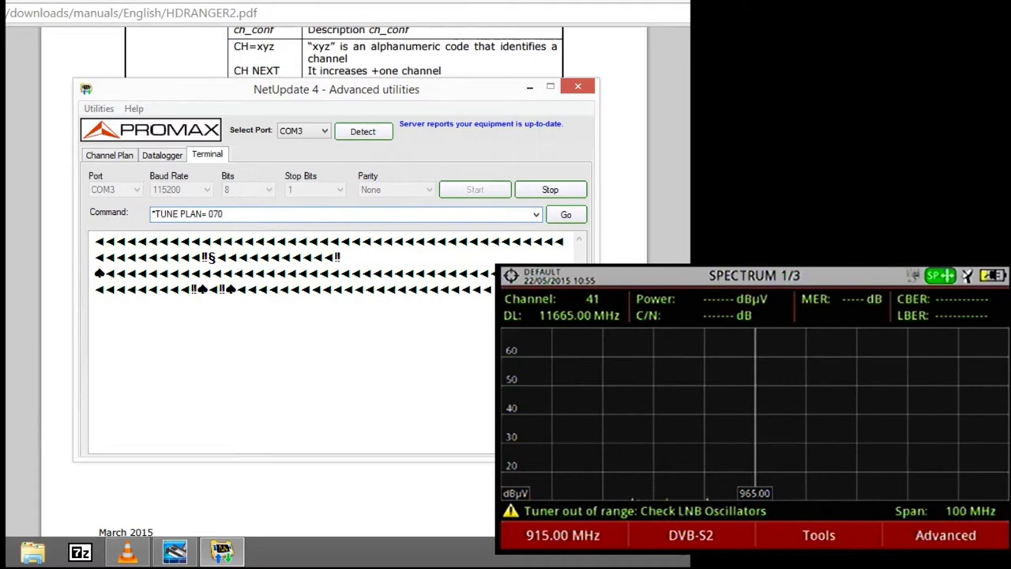
pyautogui.write('WC')
pyautogui.click(566, 215)
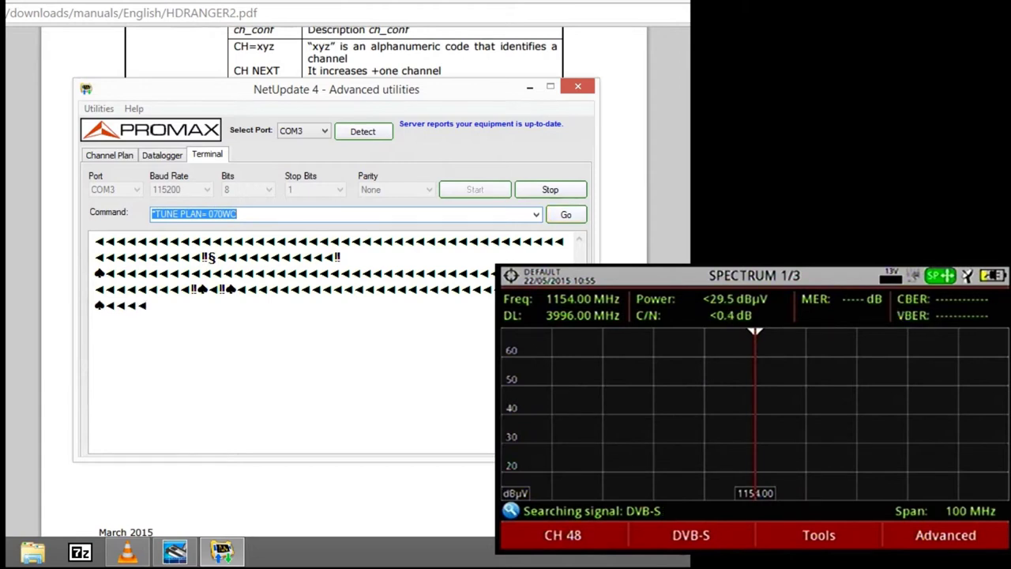
# Copy the TUNE CH configuration syntax, *TUNE ch_conf, from the manual and paste it over the previous terminal command
pyautogui.click(237, 215)
pyautogui.click(529, 86)
pyautogui.scroll(4, 344, 282)
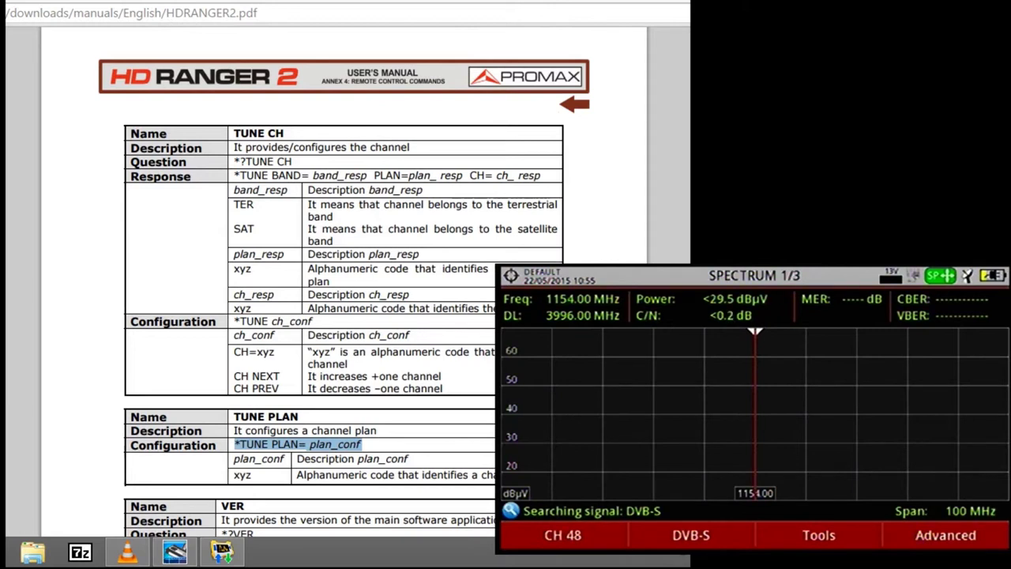
pyautogui.moveTo(234, 321); pyautogui.dragTo(312, 321)
pyautogui.hotkey('ctrl', 'c')
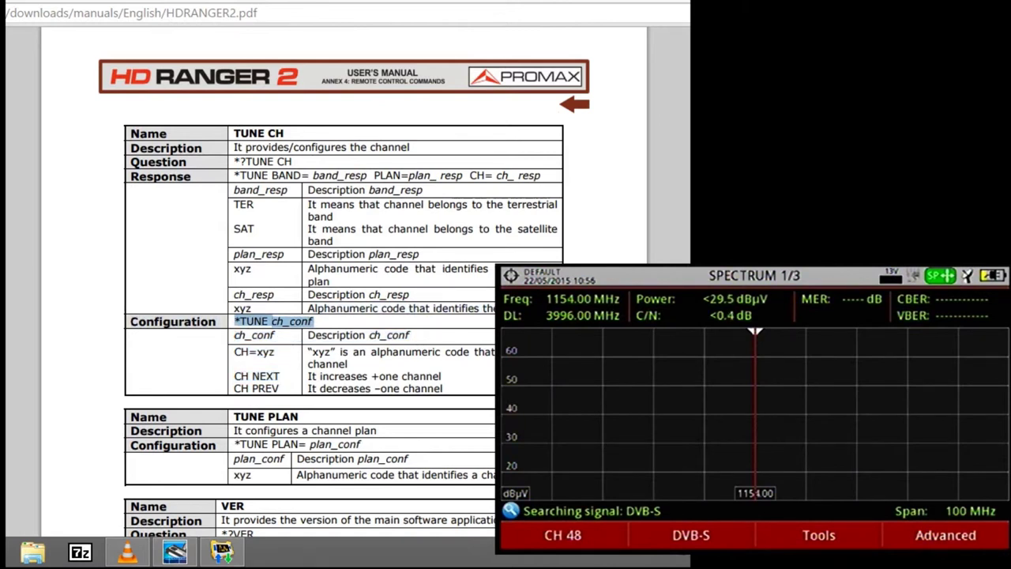
pyautogui.click(222, 551)
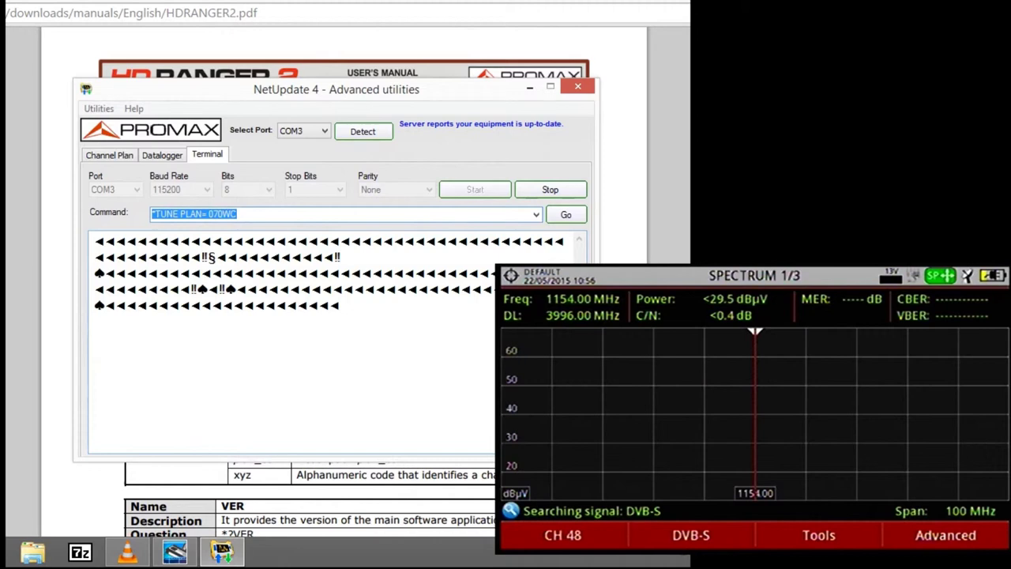
pyautogui.hotkey('ctrl', 'v')
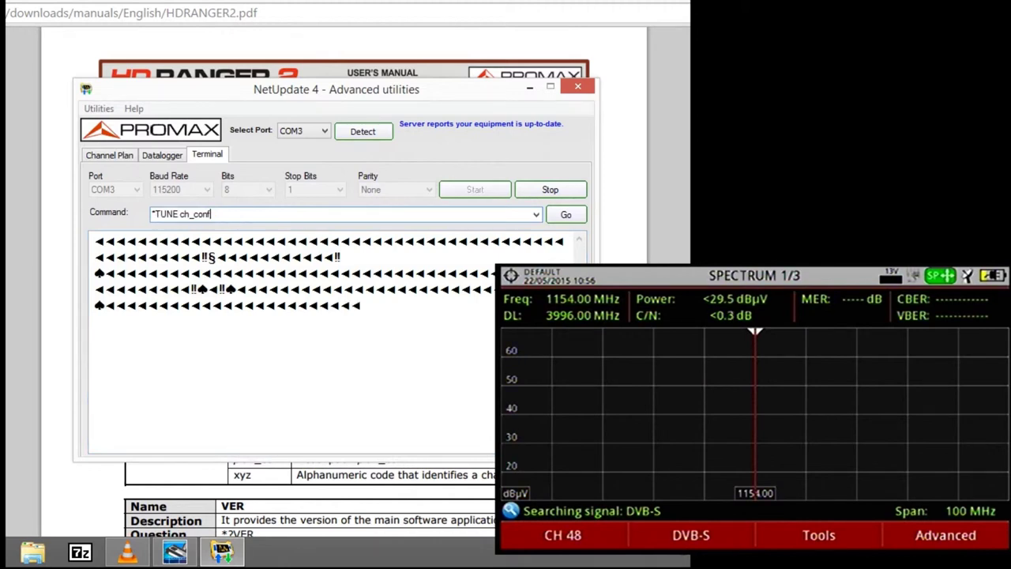
# Replace the ch_conf placeholder with CH=3 and send the command *TUNE CH=3
pyautogui.hotkey('ctrl', 'shift', 'Left')
pyautogui.write('CH=1')
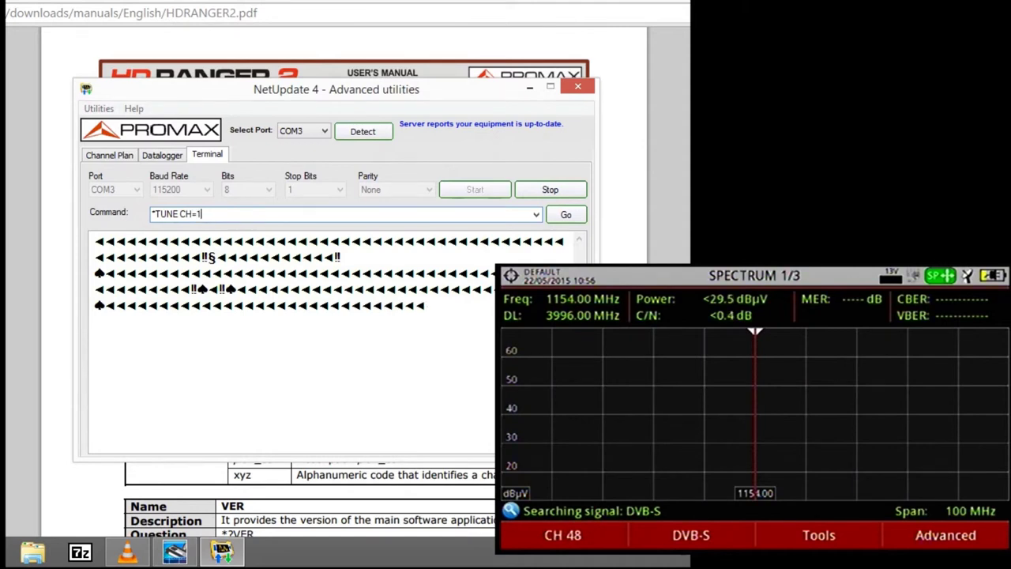
pyautogui.press('BackSpace')
pyautogui.write('3')
pyautogui.press('Return')
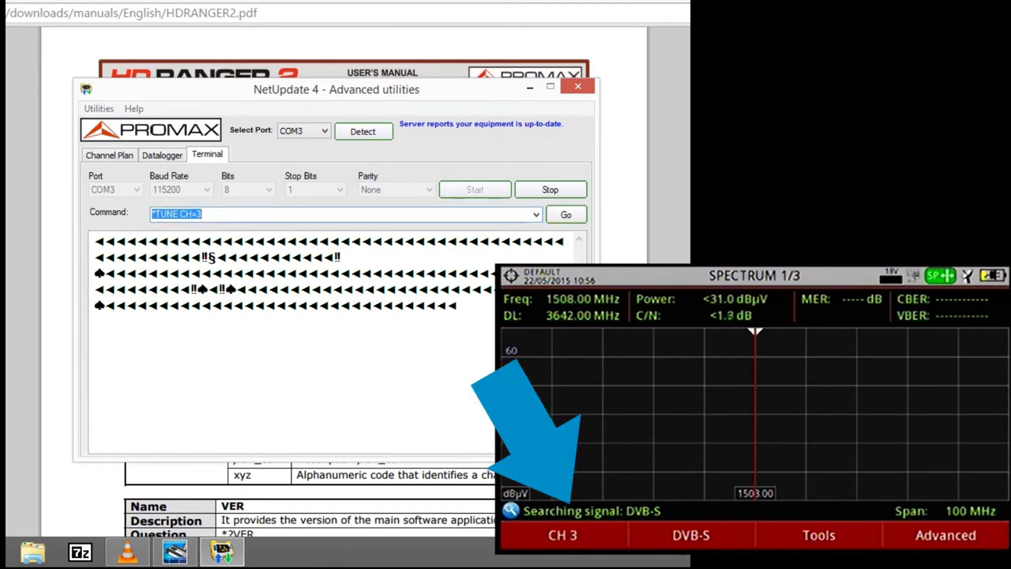
# Change the terminal command to *TUNE CH NEXT and send it repeatedly to advance the meter to channel 7
pyautogui.moveTo(336, 89)
pyautogui.mouseDown()
pyautogui.moveTo(465, 86)
pyautogui.moveTo(595, 67)
pyautogui.moveTo(360, 70)
pyautogui.mouseUp()
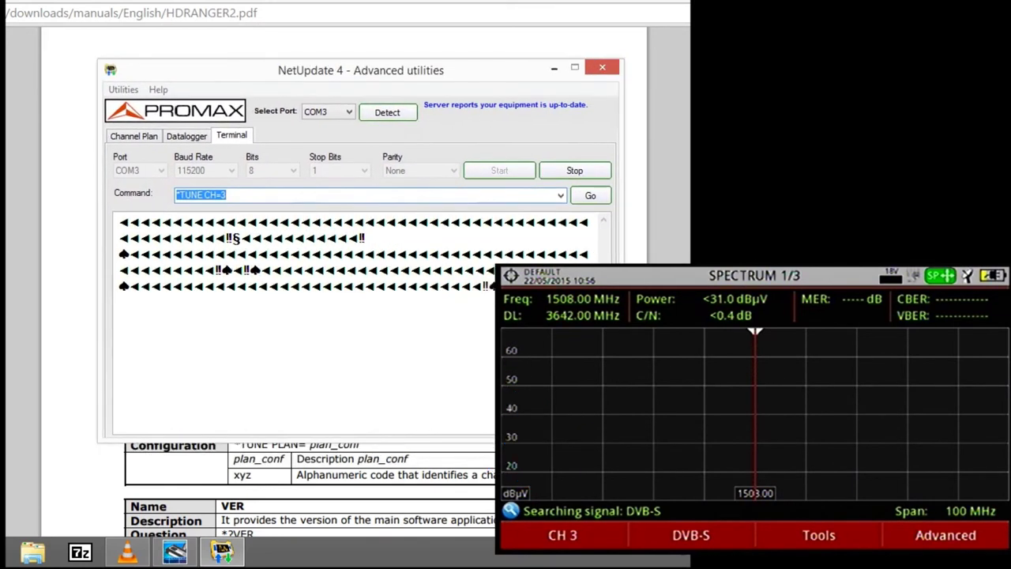
pyautogui.click(226, 194)
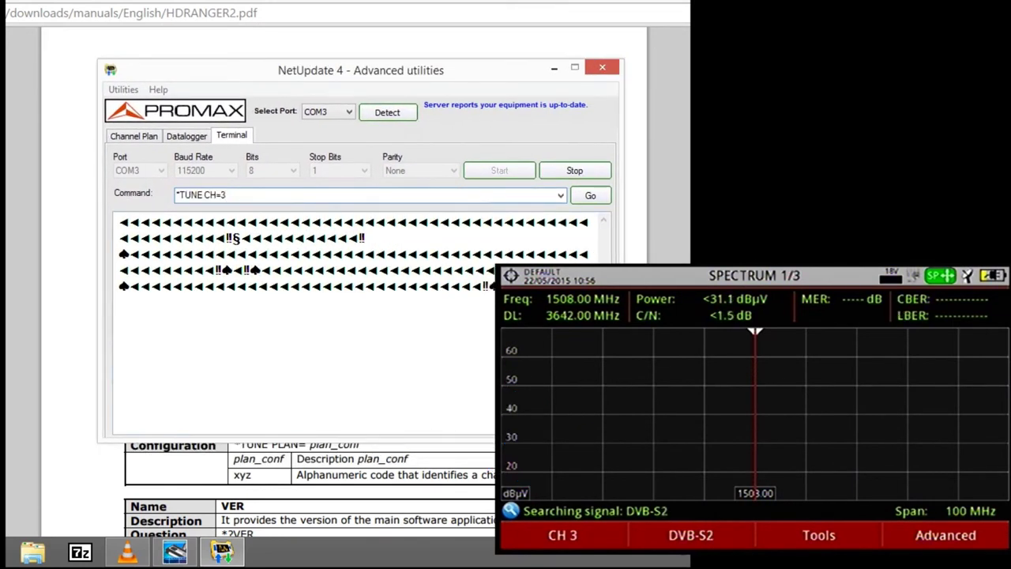
pyautogui.press('BackSpace')
pyautogui.press('BackSpace')
pyautogui.write('NEXT')
pyautogui.press('Return')
pyautogui.click(602, 198)
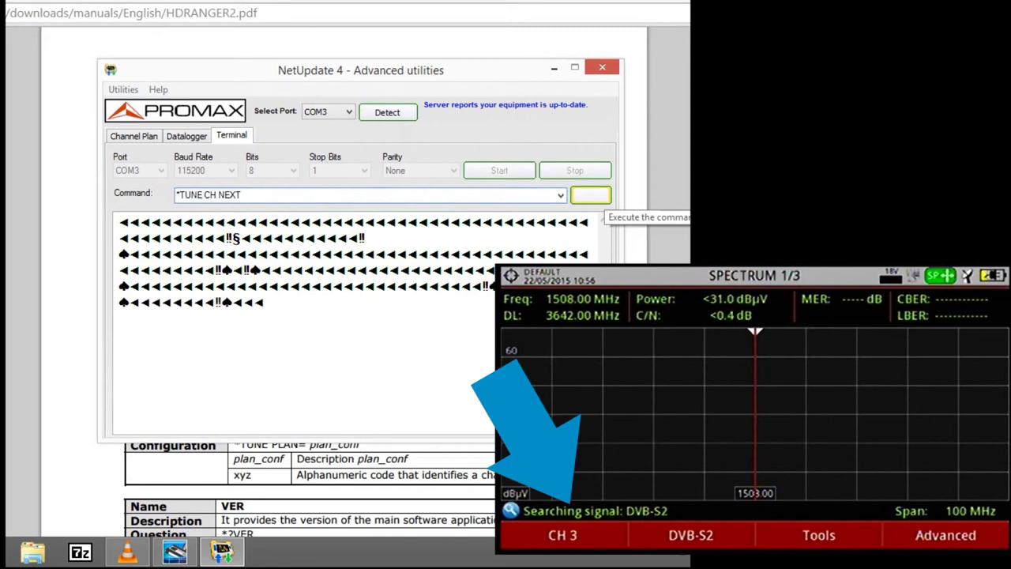
pyautogui.press('Return')
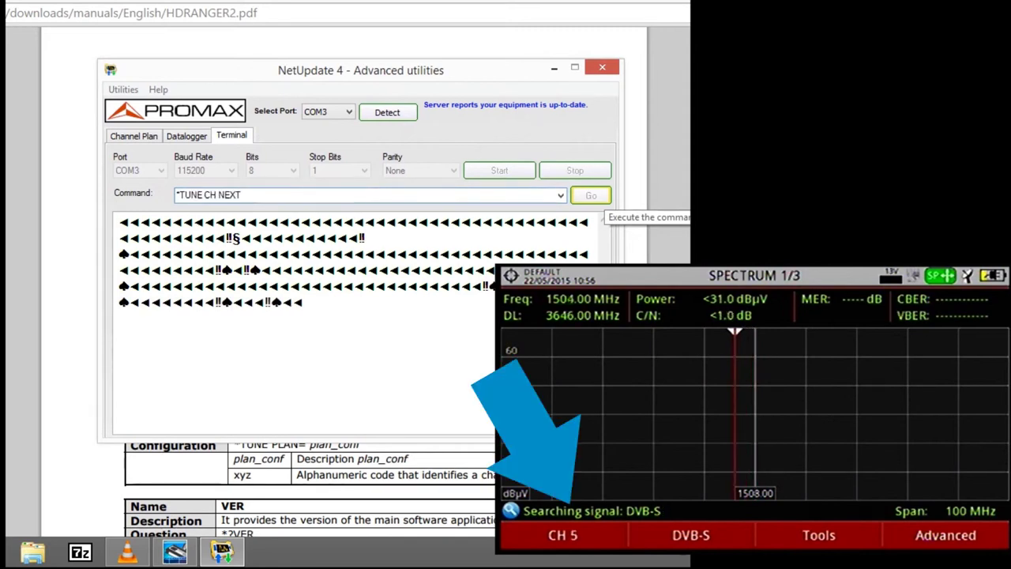
pyautogui.press('Return')
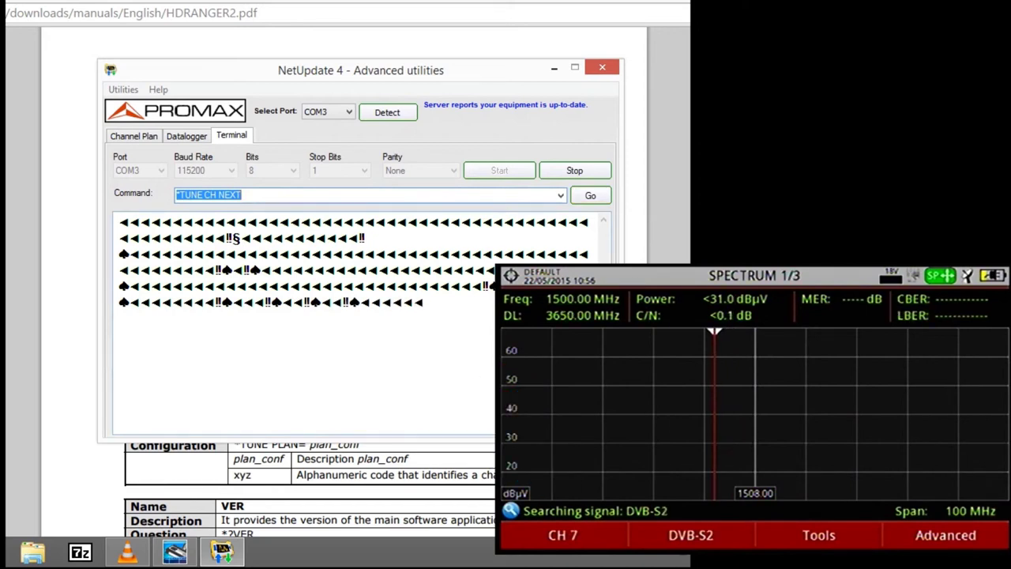
# Replace the channel command with the query *?MEASURE and send it to request the meter's current measurements
pyautogui.click(242, 195)
pyautogui.press('BackSpace')
pyautogui.press('BackSpace')
pyautogui.press('BackSpace')
pyautogui.press('BackSpace')
pyautogui.press('BackSpace')
pyautogui.press('BackSpace')
pyautogui.press('BackSpace')
pyautogui.press('BackSpace')
pyautogui.press('BackSpace')
pyautogui.press('BackSpace')
pyautogui.press('BackSpace')
pyautogui.press('BackSpace')
pyautogui.write('?MEASURE')
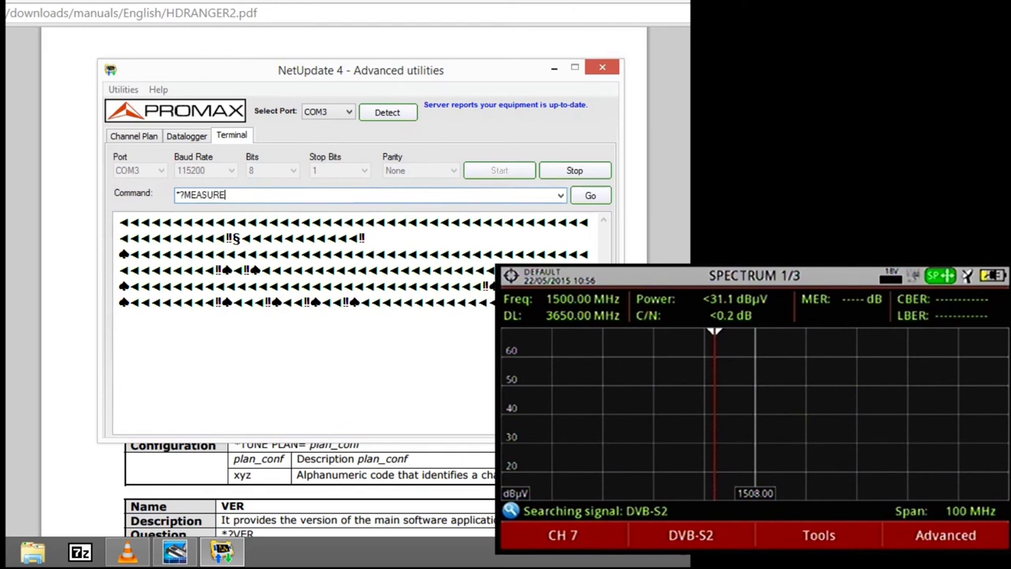
pyautogui.press('Return')
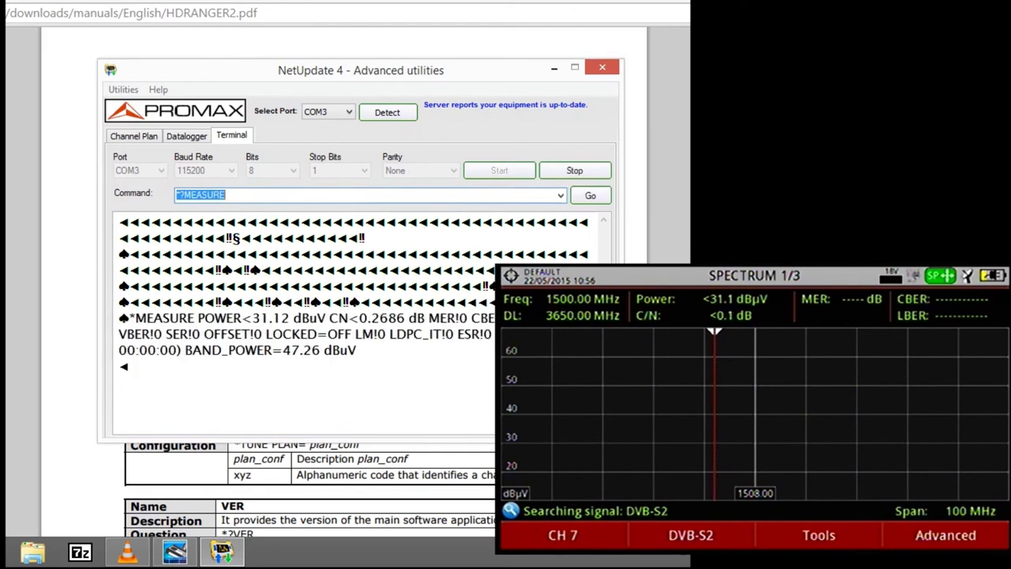